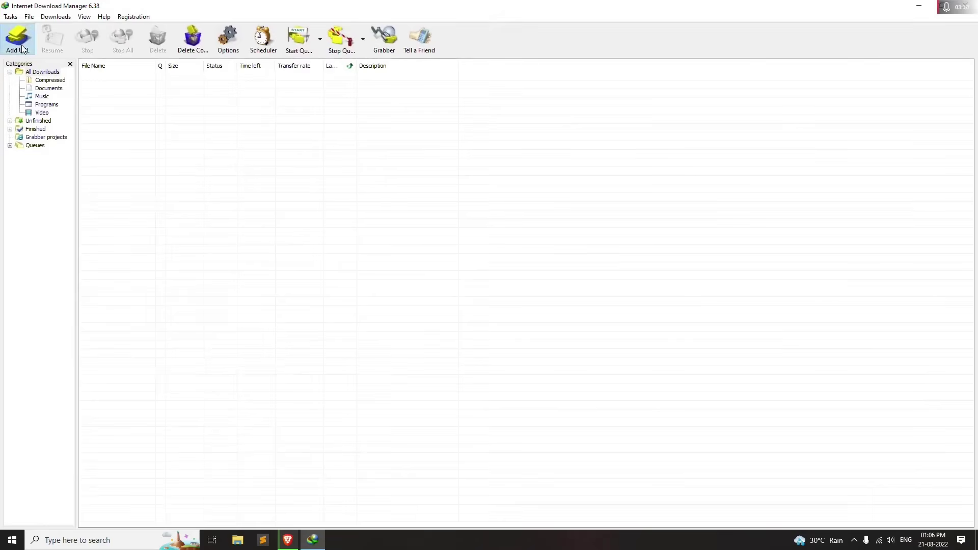
Step: Add the pasted download URL and start it, then dismiss the 403 Forbidden error
left_click(18, 38)
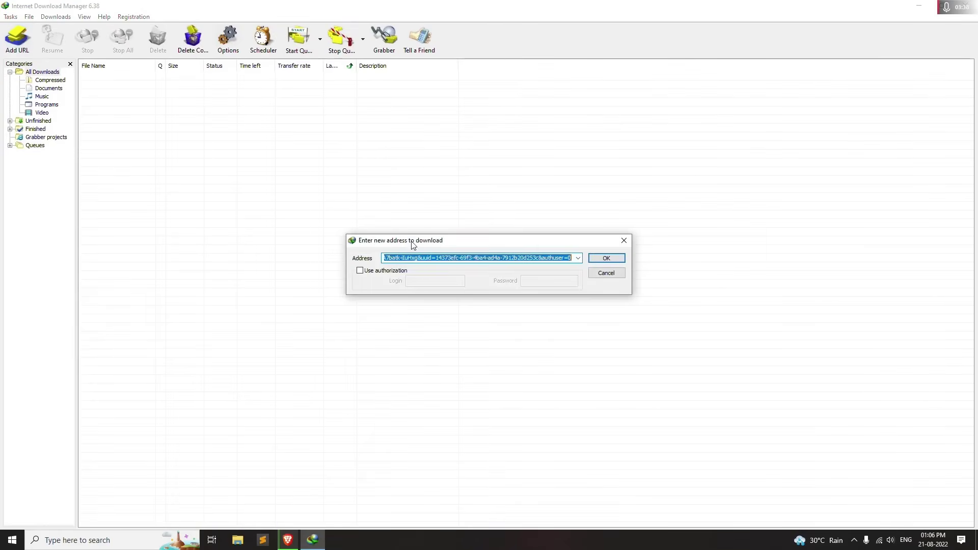
left_click(623, 258)
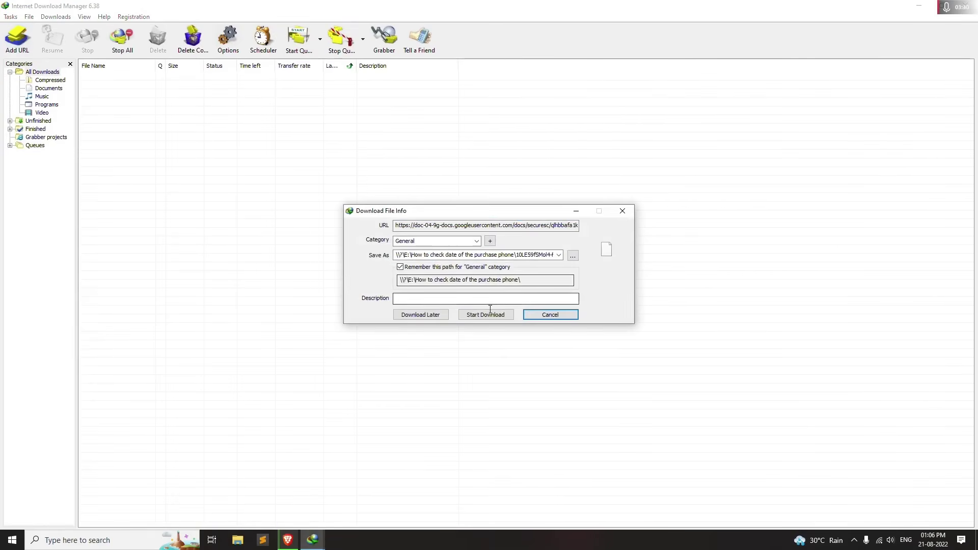
left_click(485, 315)
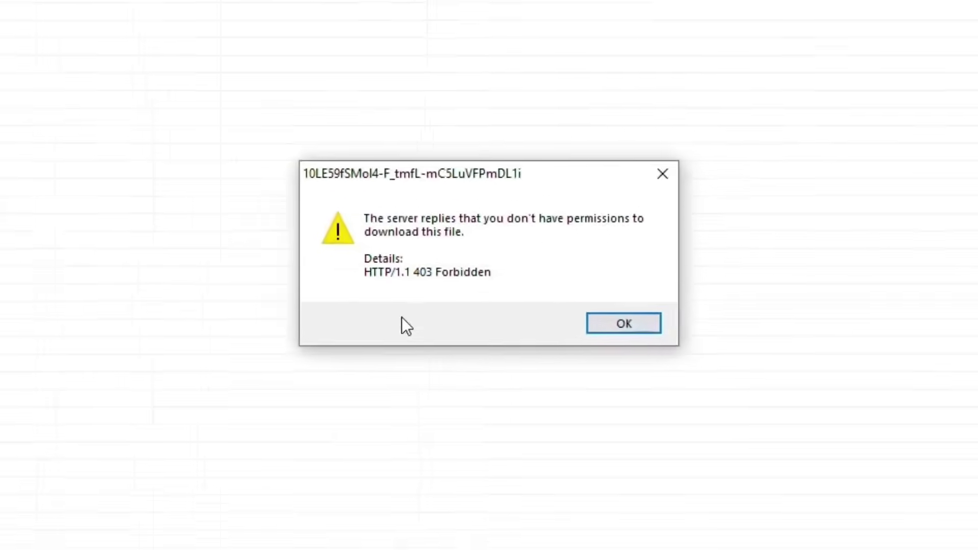
left_click(654, 340)
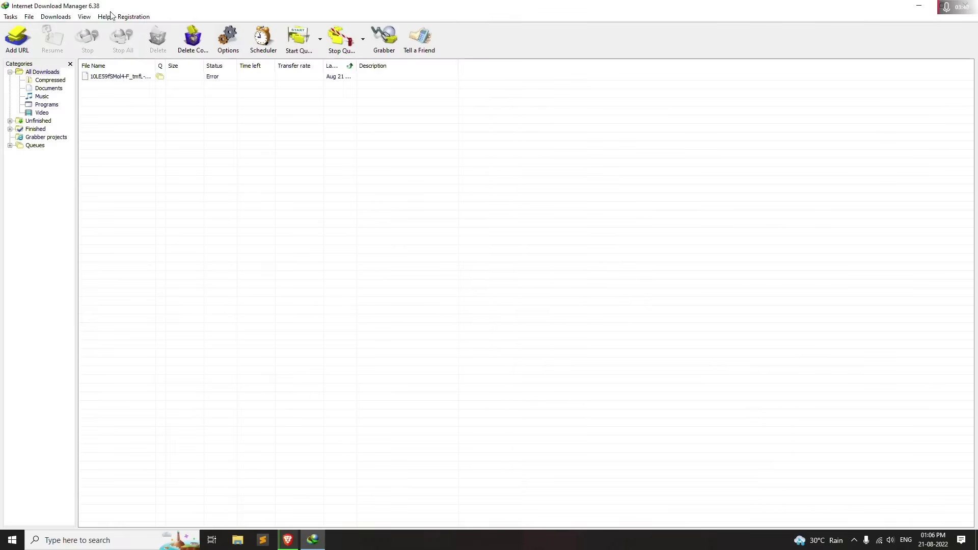
Step: Check for updates from Help > About IDM and install version 6.41
left_click(132, 17)
mouse_move(119, 17)
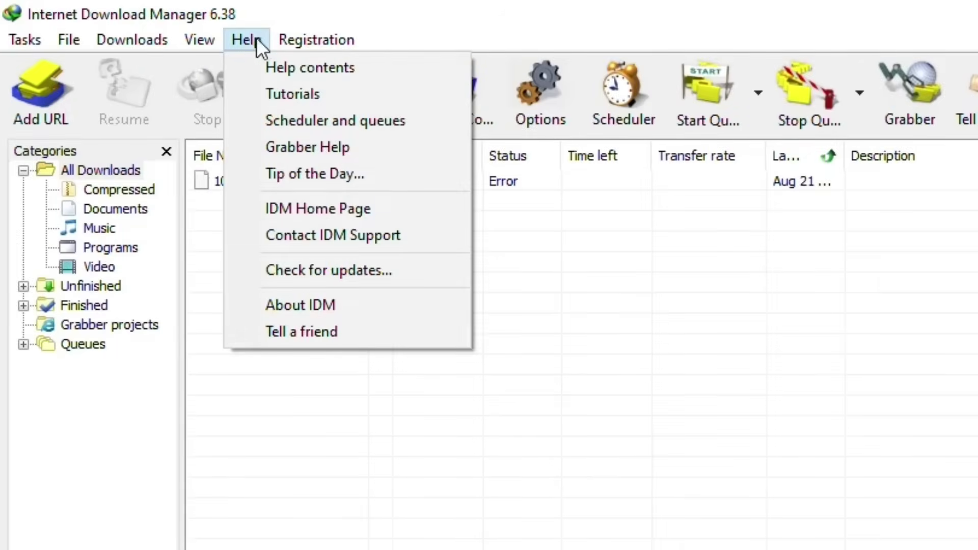
left_click(309, 304)
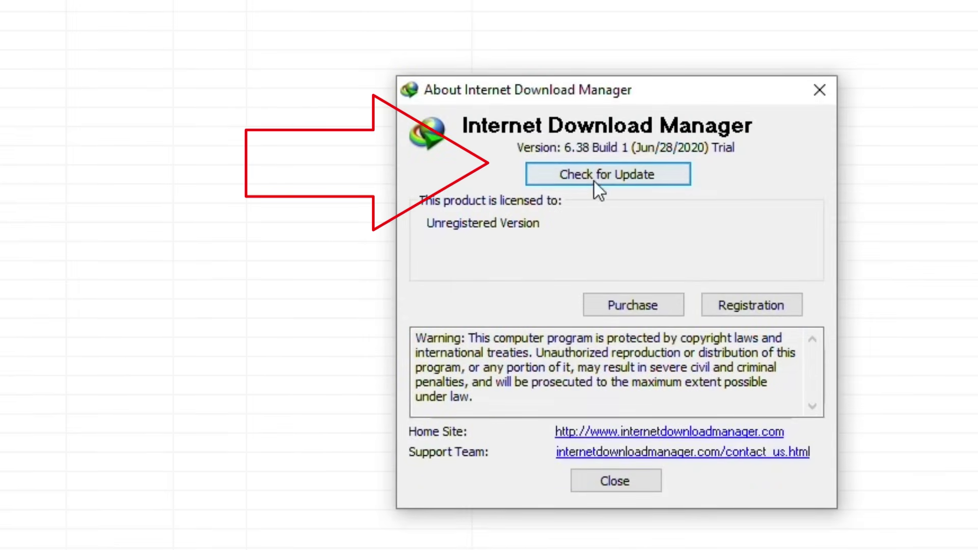
left_click(613, 171)
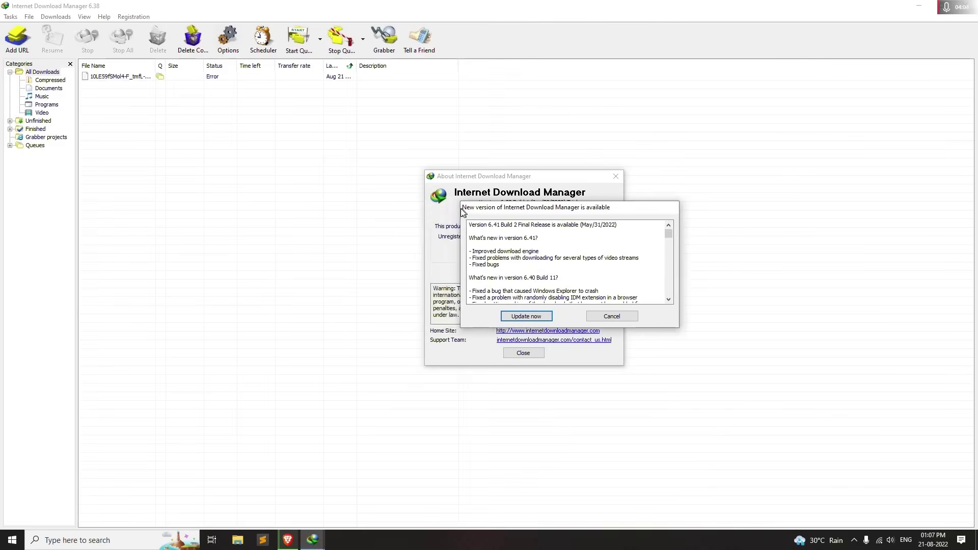
left_click(489, 316)
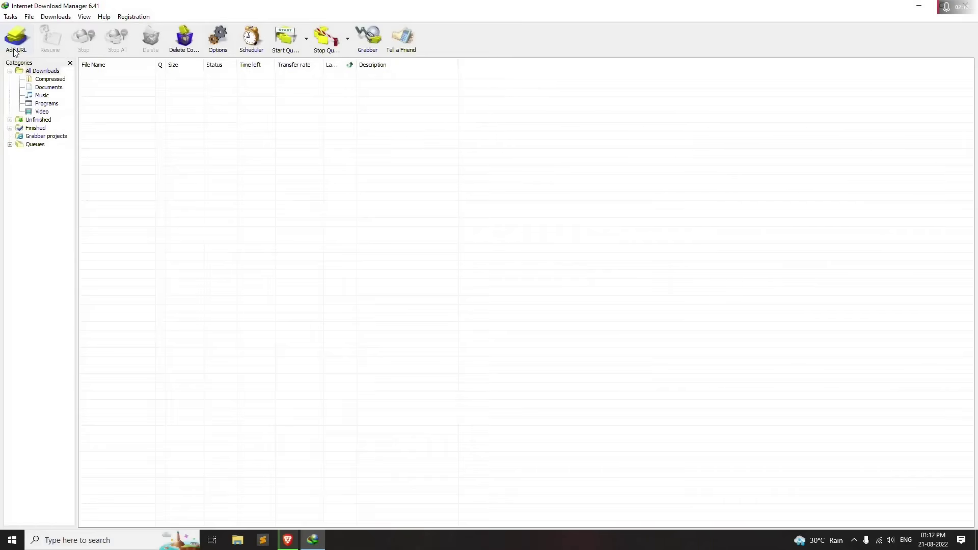
Step: Add the URL for the 173.39 MB Screenrecorder mp4 video and start downloading it
left_click(16, 38)
left_click(618, 260)
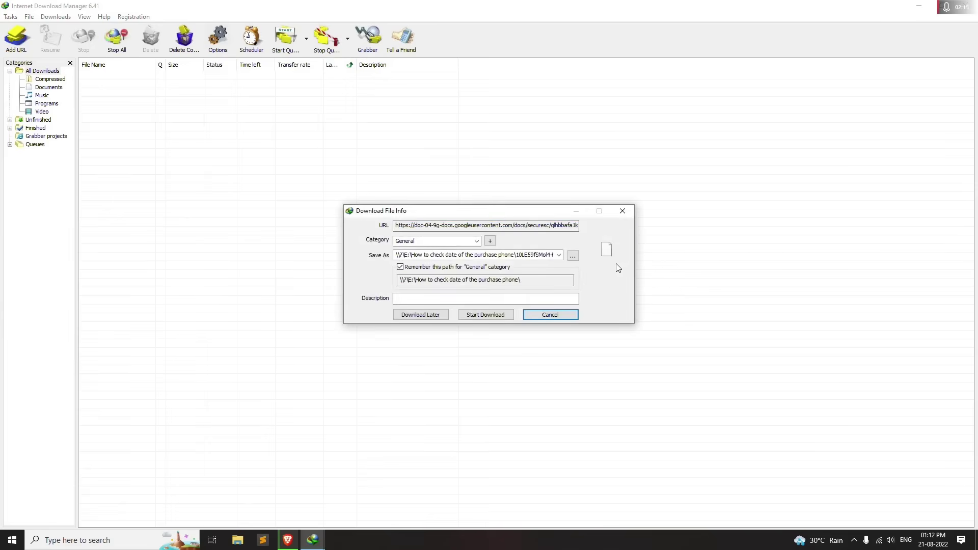
left_click(491, 314)
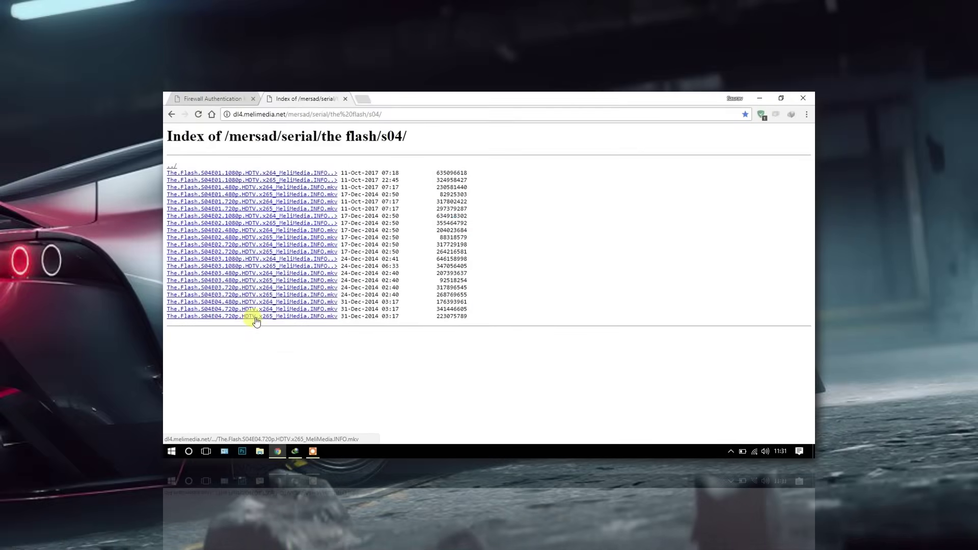
Step: Download the S04E04 720p x265 episode link with IDM and dismiss the resulting 403 Forbidden error
right_click(256, 321)
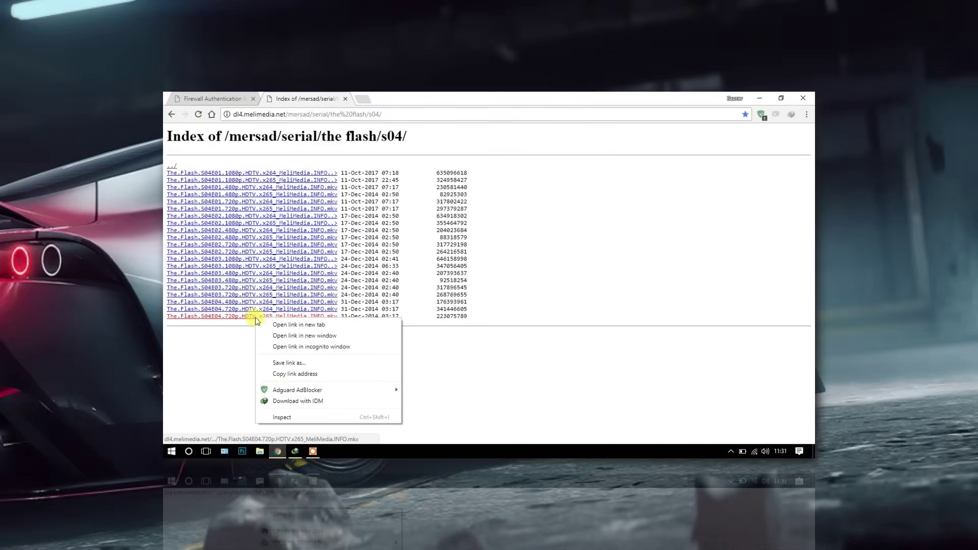
left_click(278, 401)
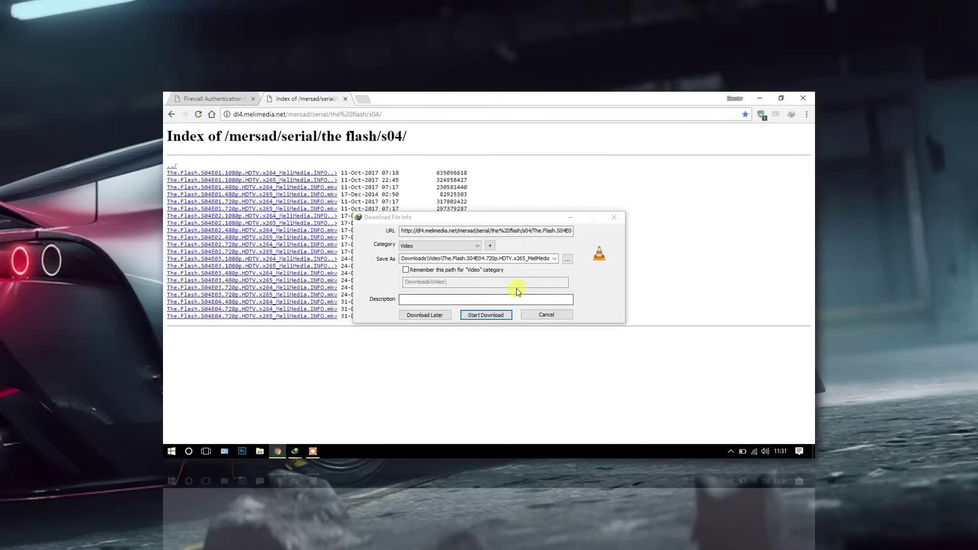
left_click(486, 315)
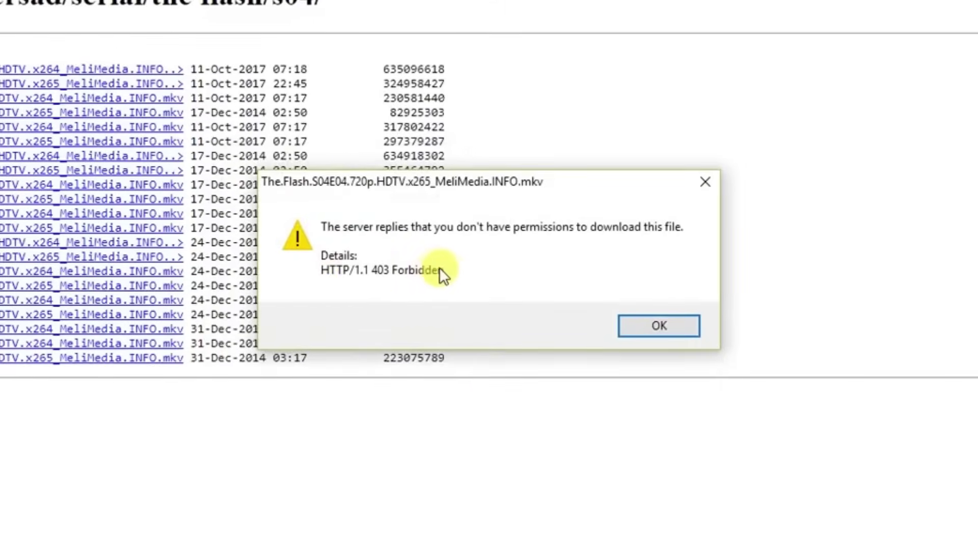
left_click(628, 329)
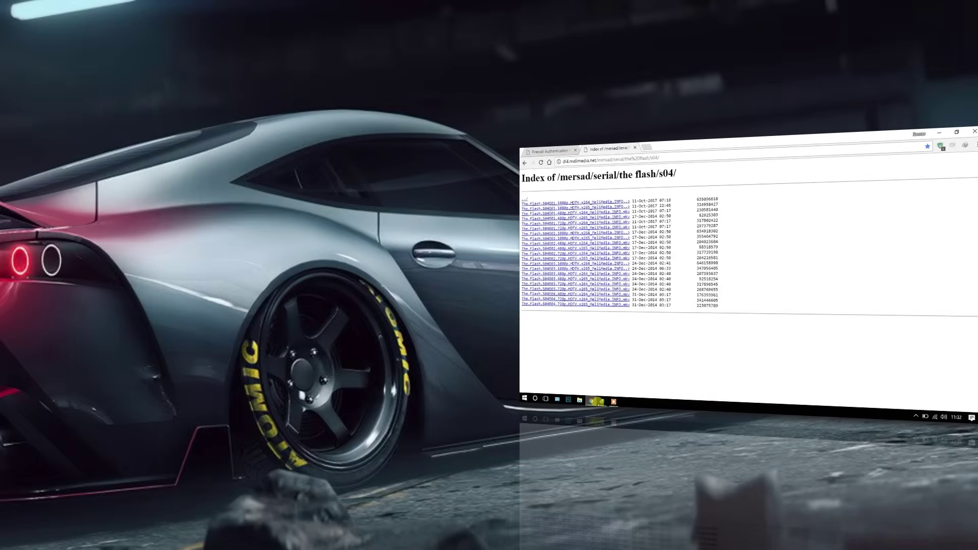
mouse_move(278, 451)
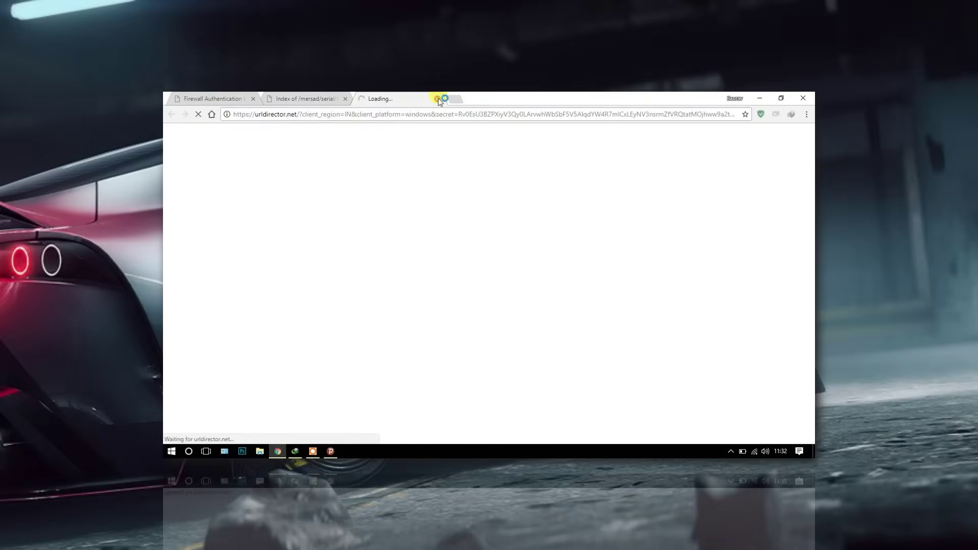
Step: Close the extra tab and retry the S04E04 episode in IDM as a numbered copy; dismiss the 403 error
left_click(437, 99)
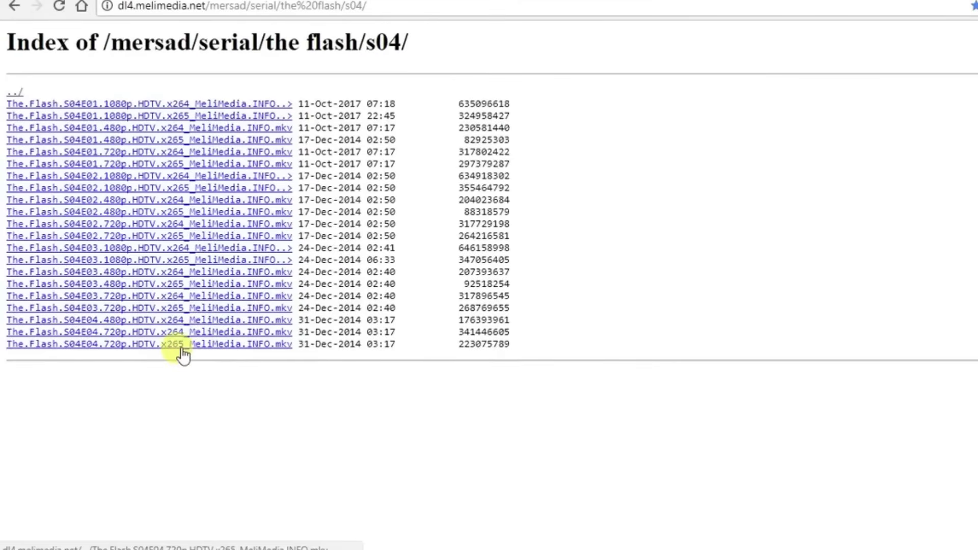
right_click(183, 351)
left_click(216, 488)
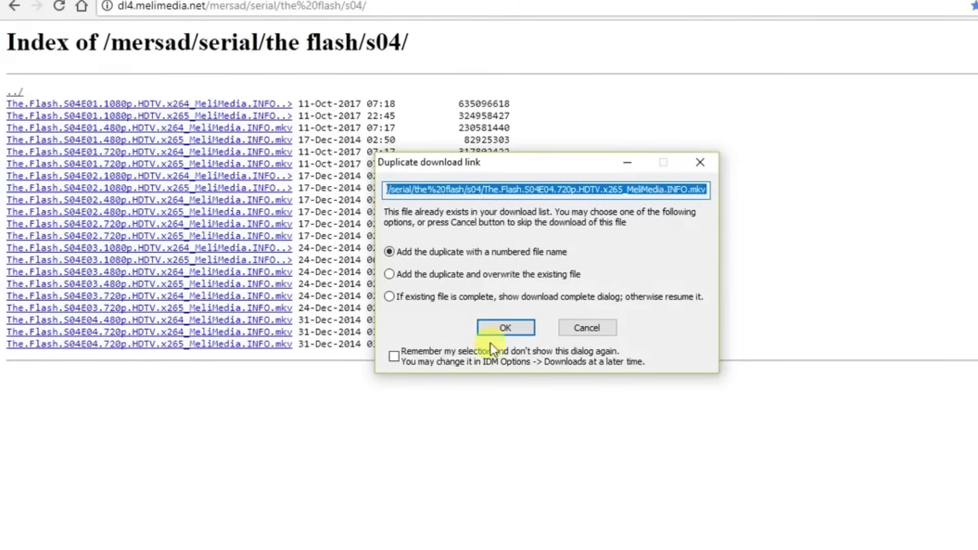
left_click(511, 324)
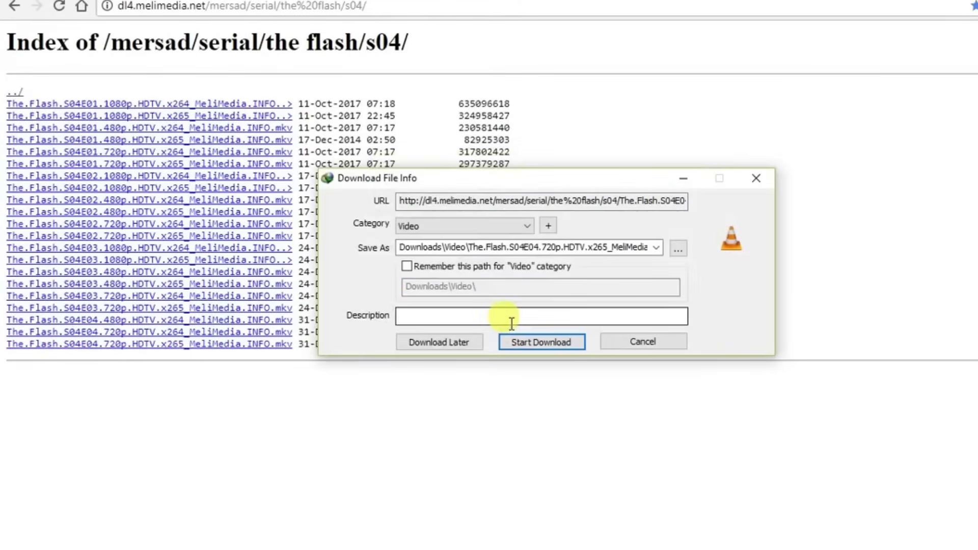
left_click(518, 345)
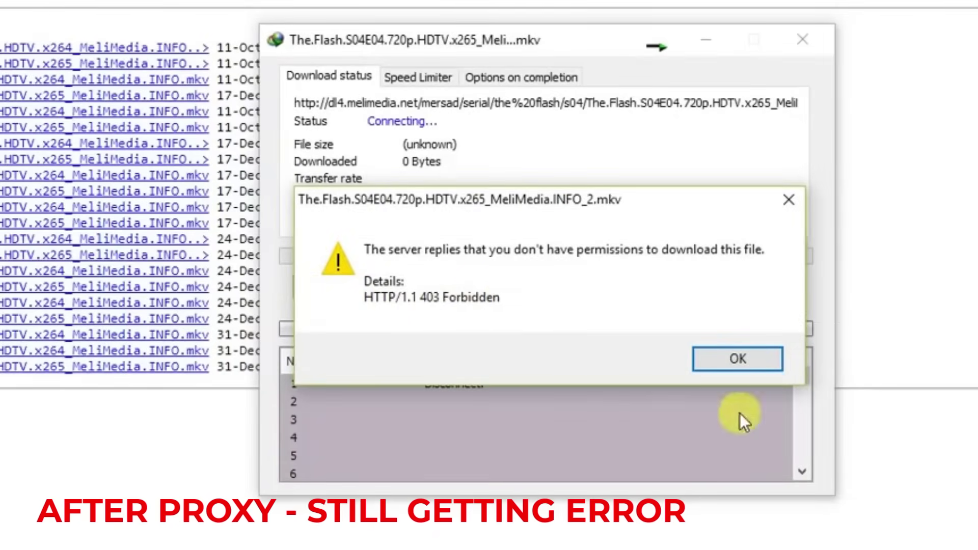
left_click(735, 362)
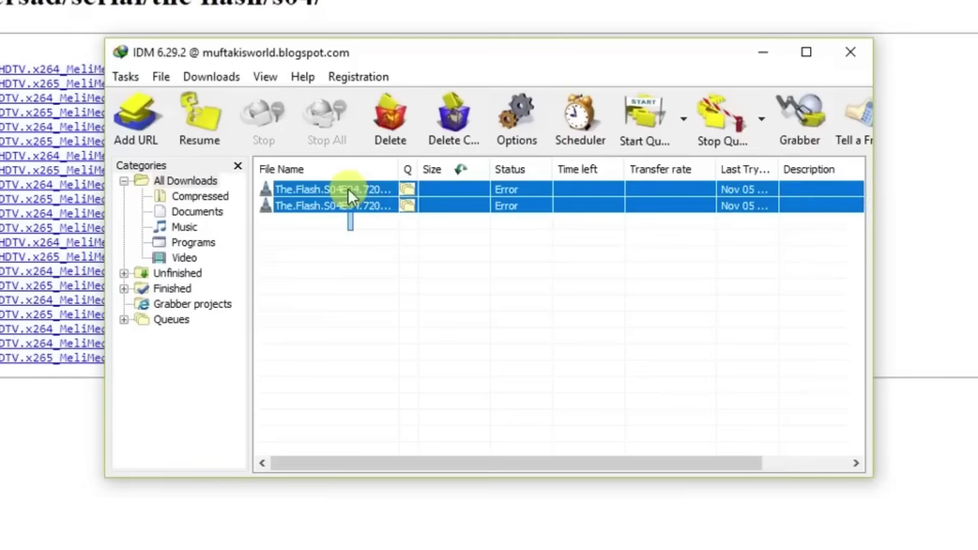
Step: Delete both failed downloads and set IDM's proxy to 127.0.0.1:52203 imported from IE
key("Delete")
key("Return")
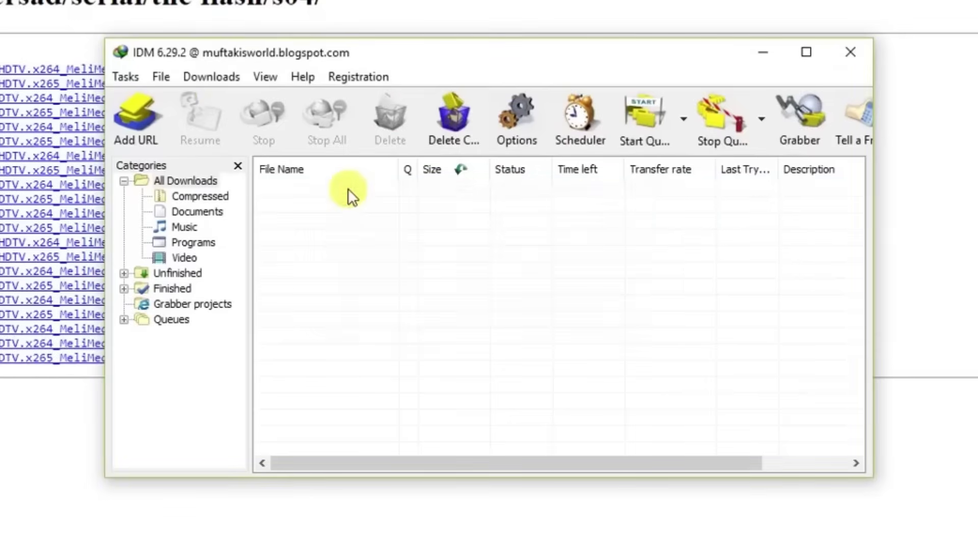
left_click(207, 69)
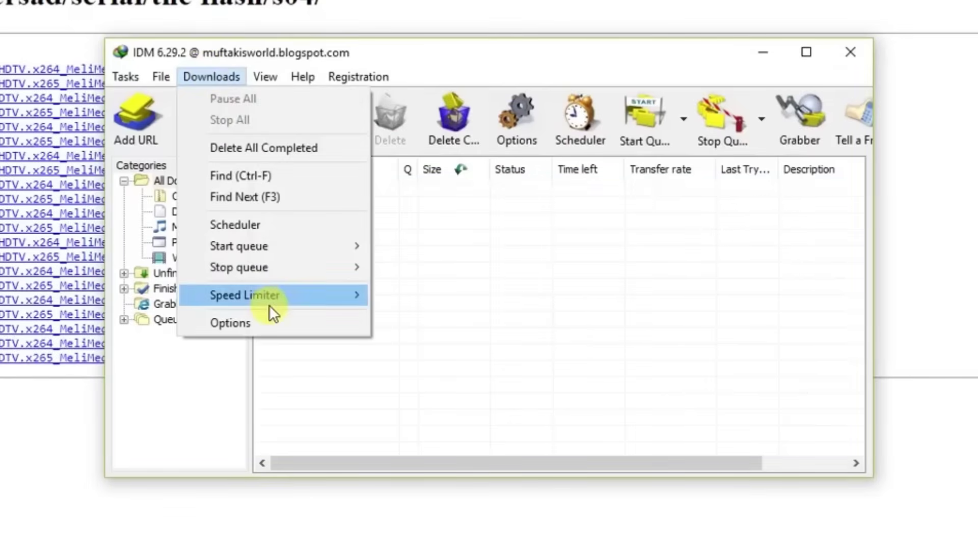
left_click(269, 322)
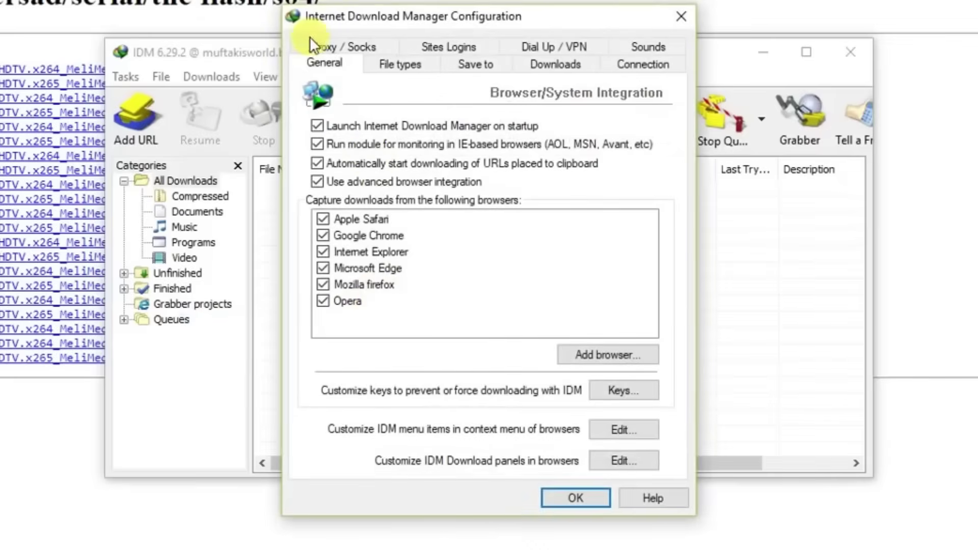
left_click(332, 49)
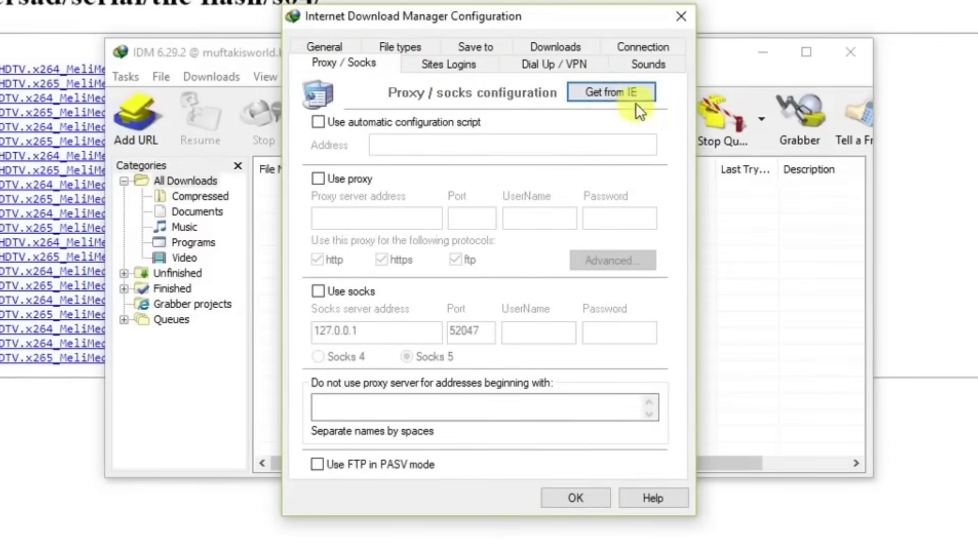
left_click(603, 96)
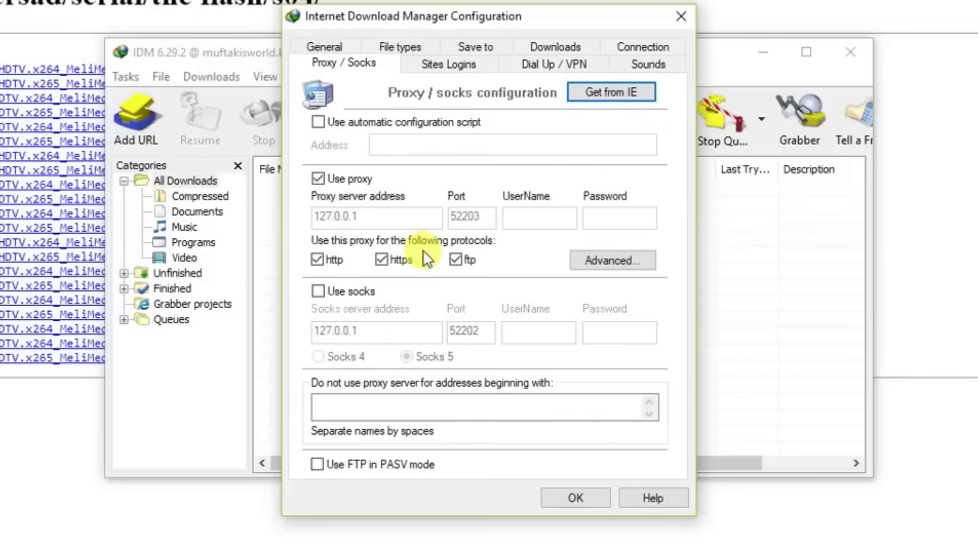
left_click(565, 500)
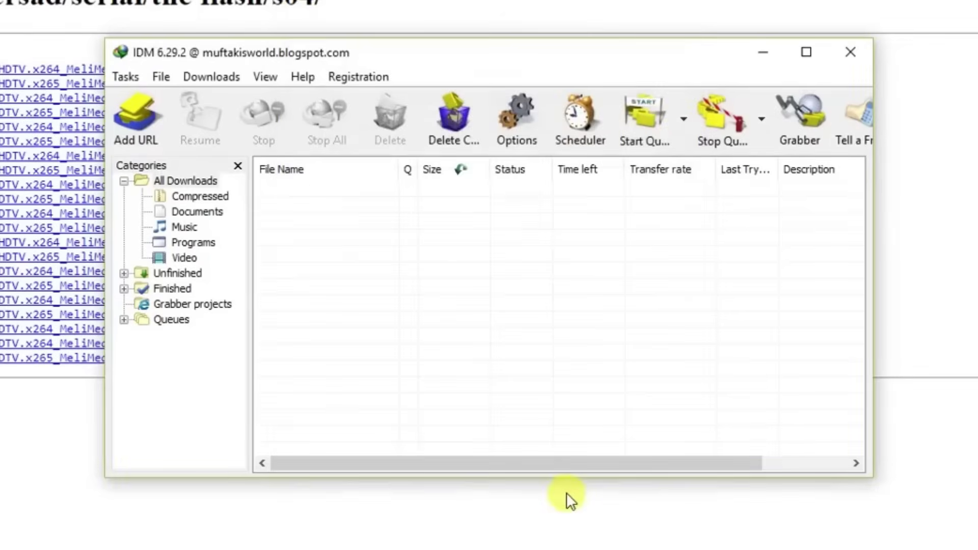
Step: Close IDM's window and send the S04E04 episode link to IDM again, starting the 212.74 MB download
left_click(862, 48)
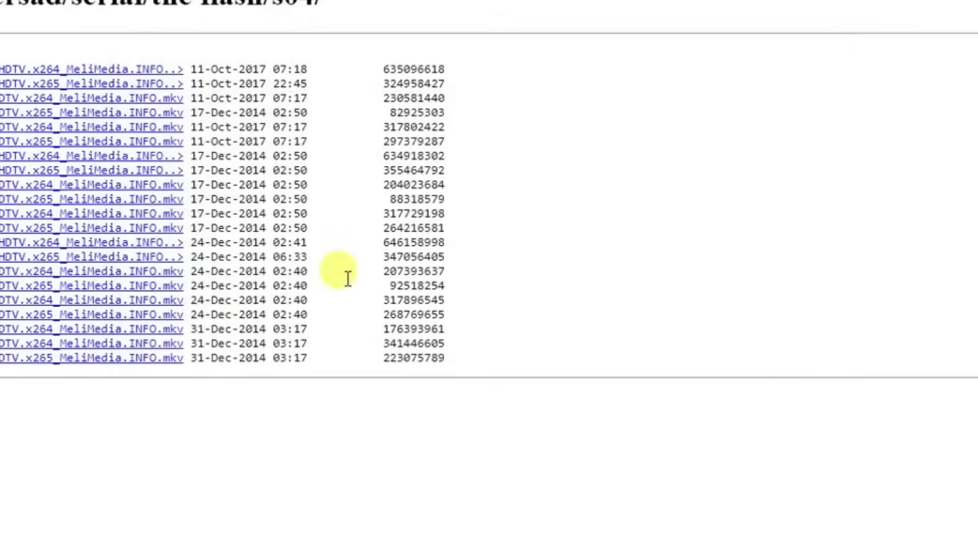
right_click(125, 363)
left_click(197, 521)
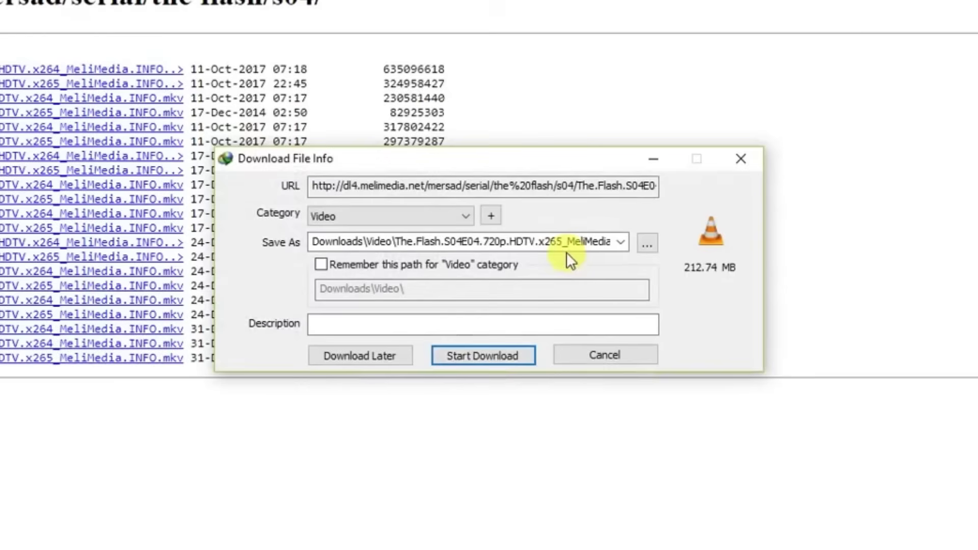
left_click(506, 353)
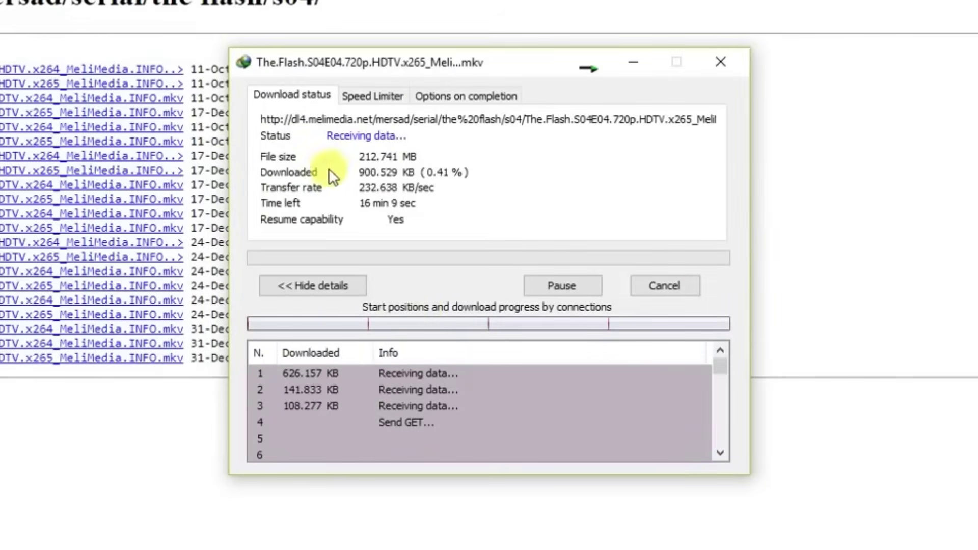